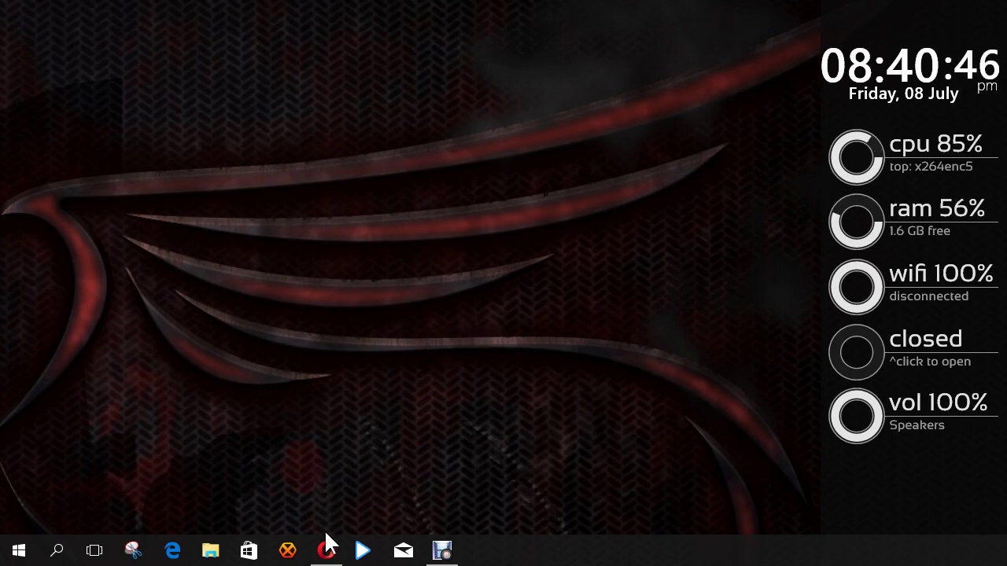
Step: Bring the Opera browser to the front, showing its Speed Dial page
{"action": "left_click", "coordinate": [326, 549]}
Step: Search Google for 'hexchat' and open the 'HexChat: Home' result at hexchat.github.io
{"action": "left_click", "coordinate": [446, 126]}
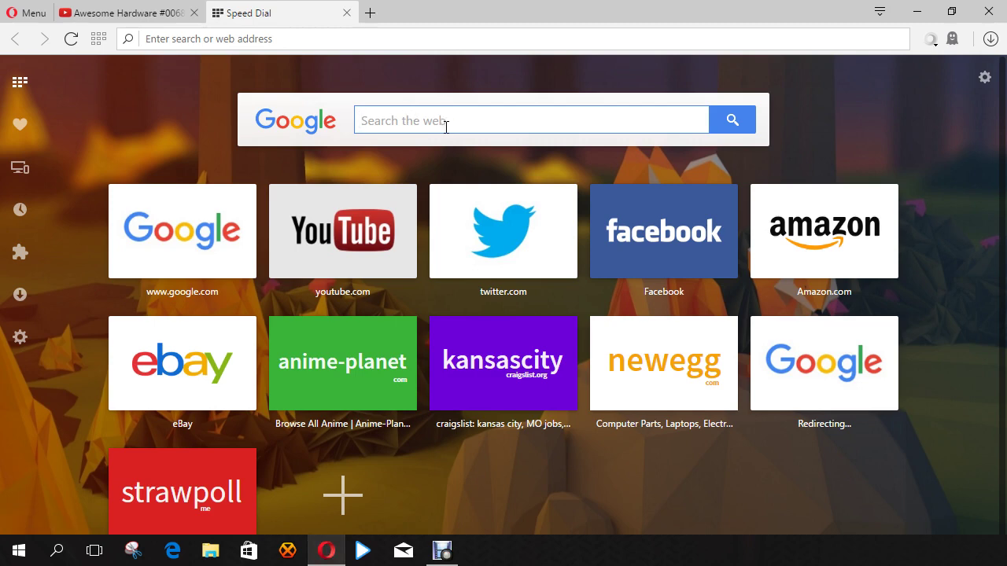
{"action": "type", "text": "hexchat"}
{"action": "key", "text": "Return"}
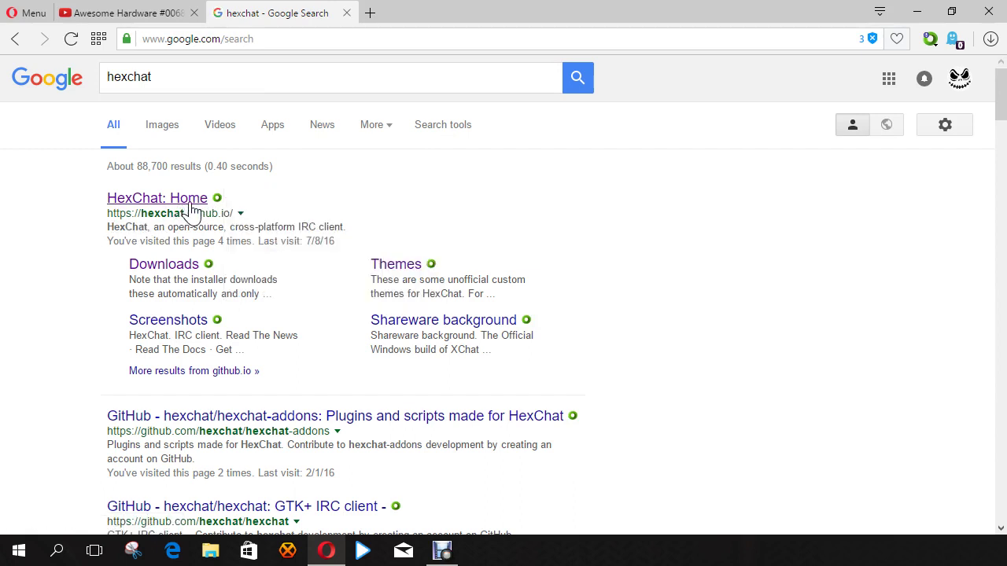
{"action": "left_click", "coordinate": [201, 201]}
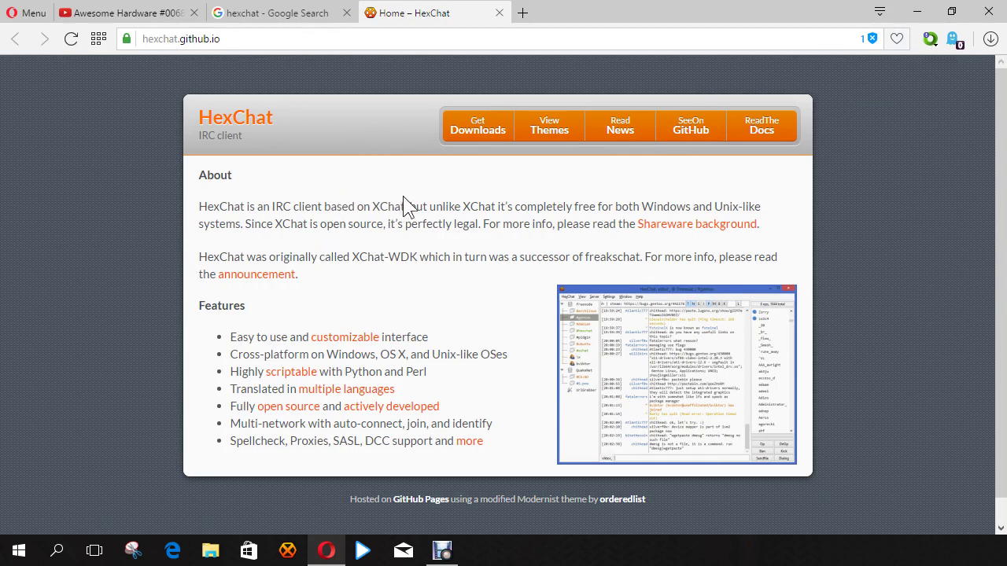
Step: Open the Downloads page listing HexChat 2.12.1 x86 and x64 installers
{"action": "left_click", "coordinate": [468, 138]}
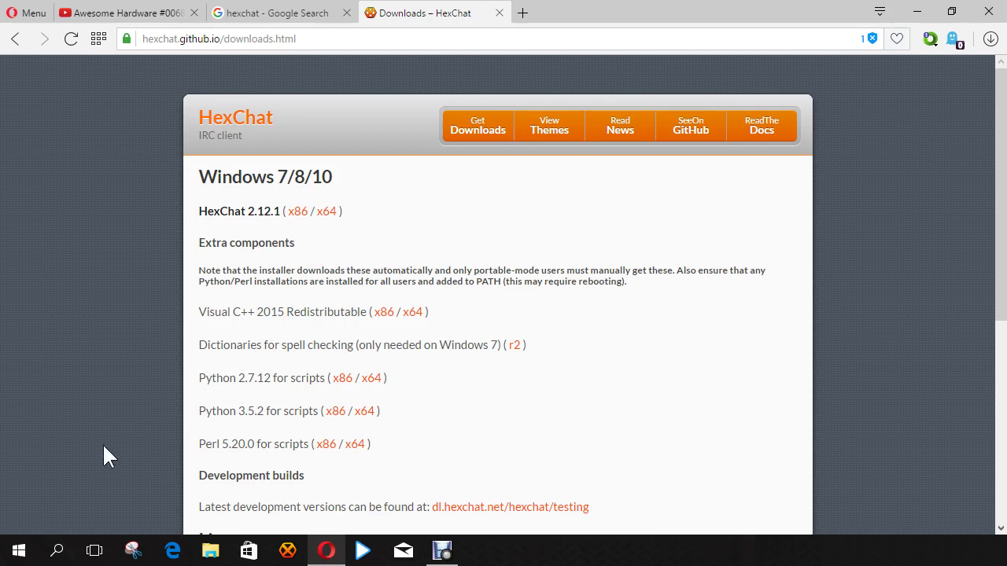
{"action": "right_click", "coordinate": [19, 555]}
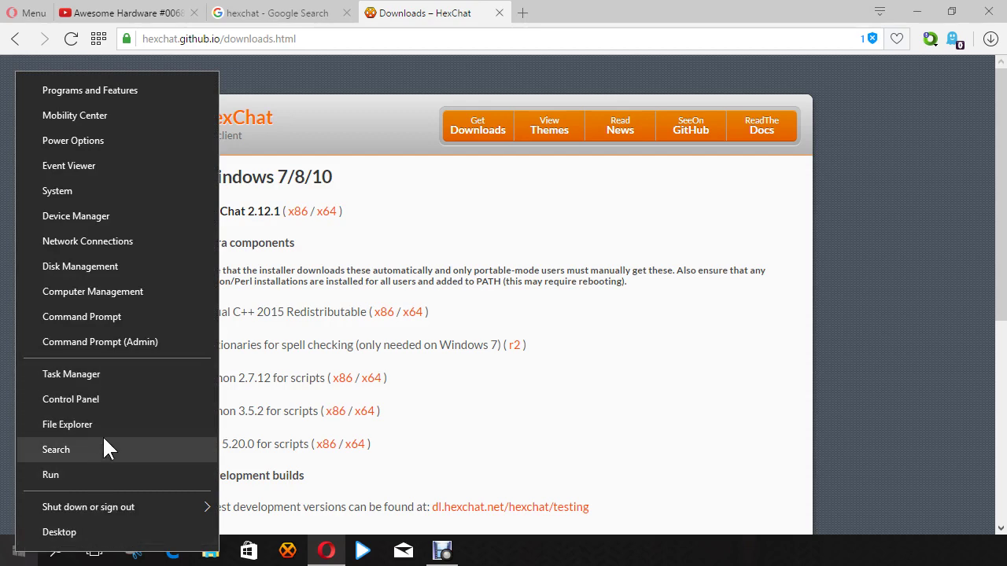
{"action": "left_click", "coordinate": [102, 191]}
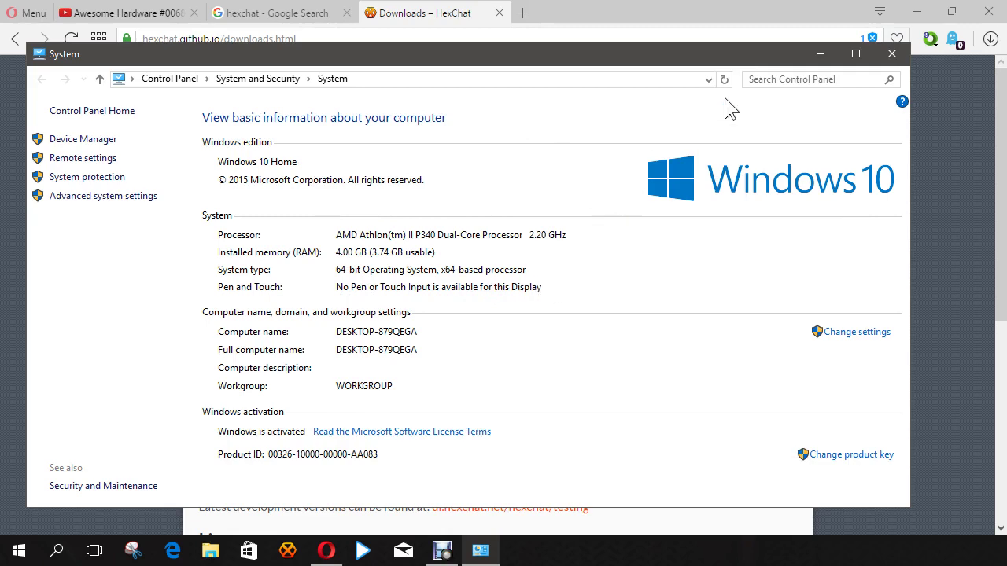
{"action": "left_click", "coordinate": [895, 52]}
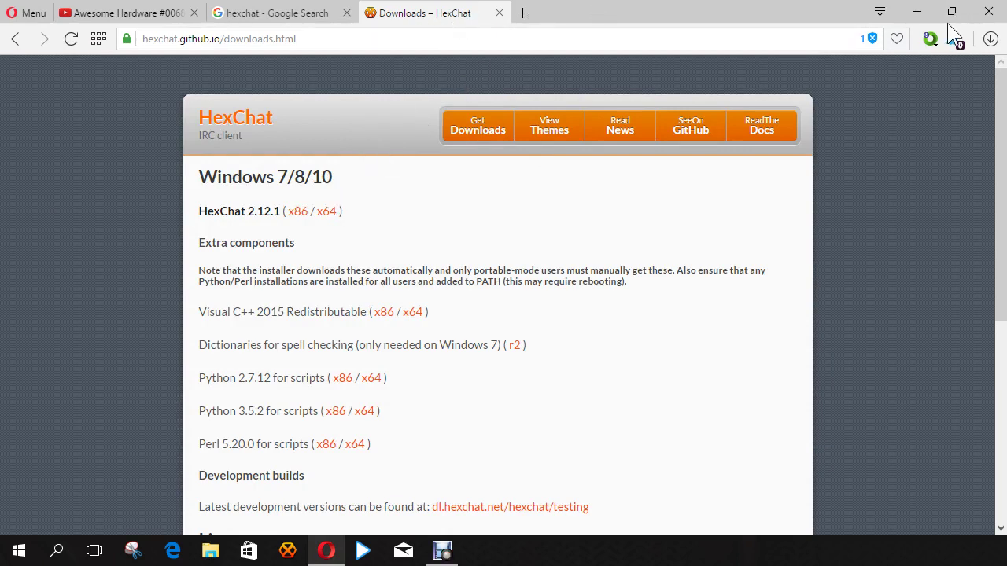
Step: Minimize Opera so HexChat's Network List shows on the desktop
{"action": "left_click", "coordinate": [917, 13]}
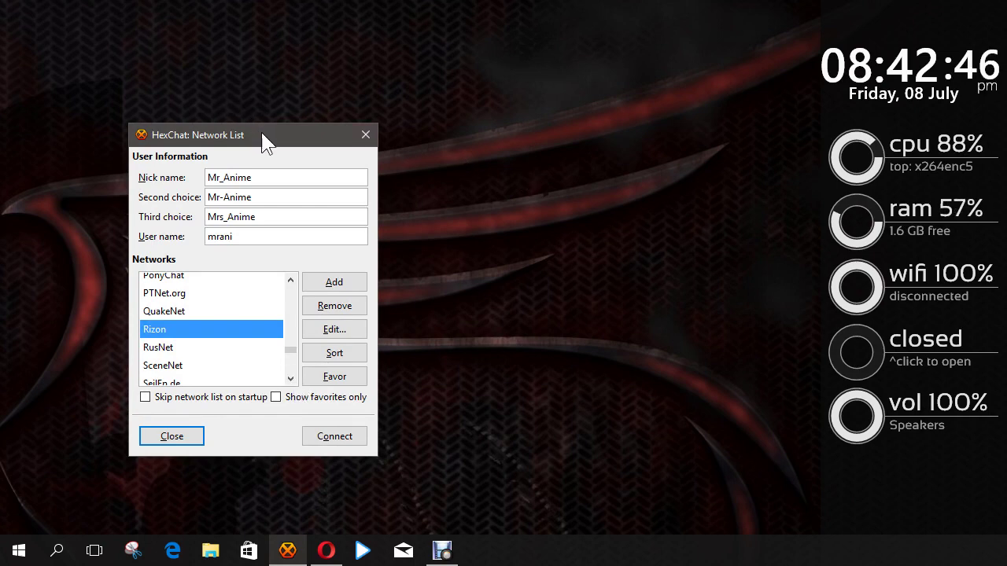
Step: Move the Network List toward the centre and open Rizon's Edit settings dialog
{"action": "left_click_drag", "start_coordinate": [263, 135], "coordinate": [436, 80]}
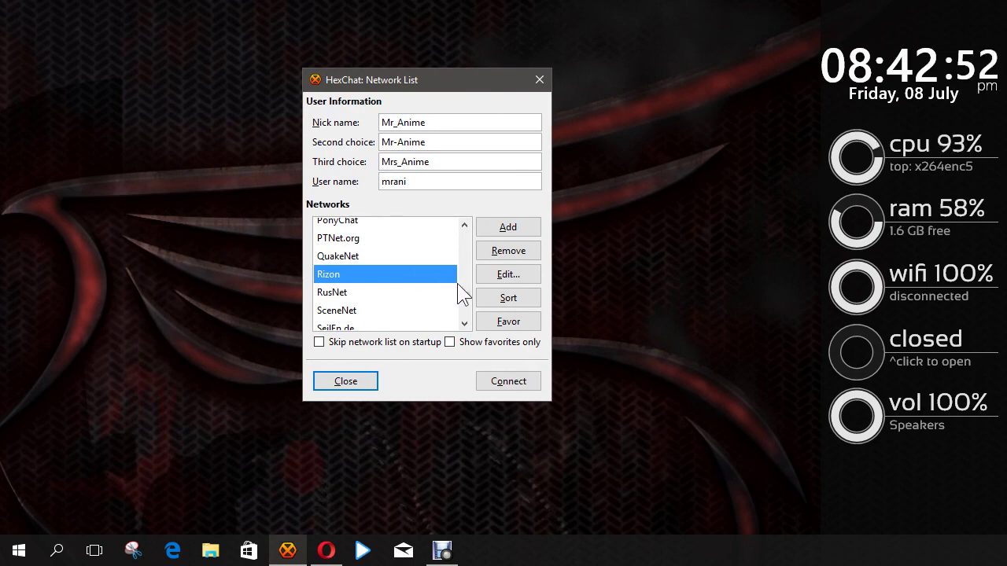
{"action": "left_click_drag", "start_coordinate": [465, 293], "coordinate": [440, 290]}
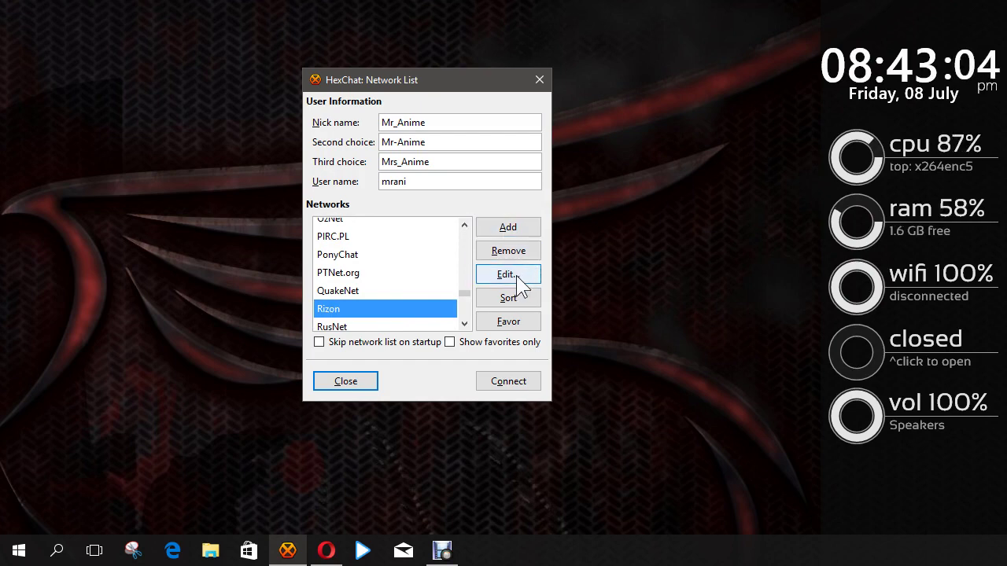
{"action": "left_click", "coordinate": [427, 310]}
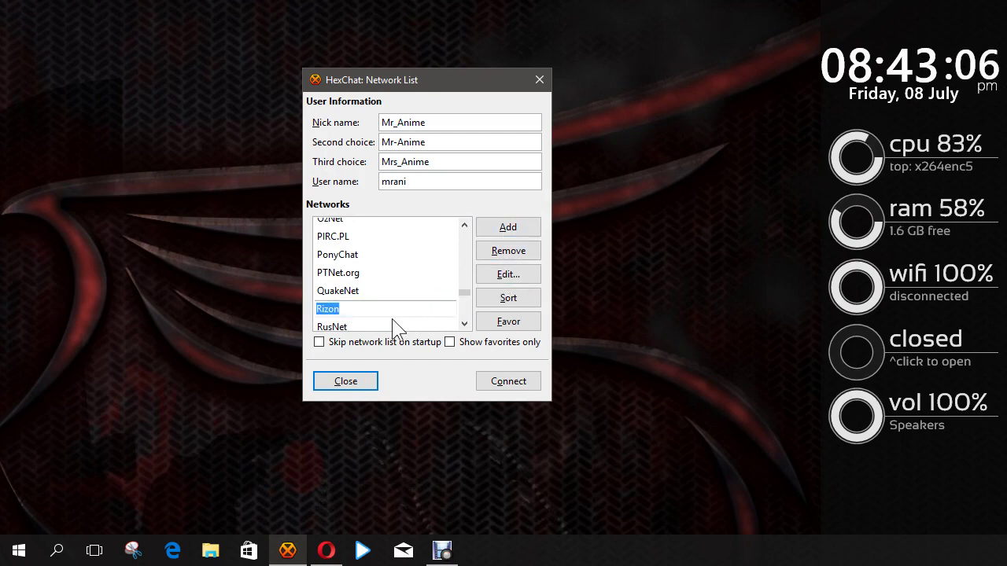
{"action": "left_click", "coordinate": [391, 326]}
{"action": "left_click", "coordinate": [391, 305]}
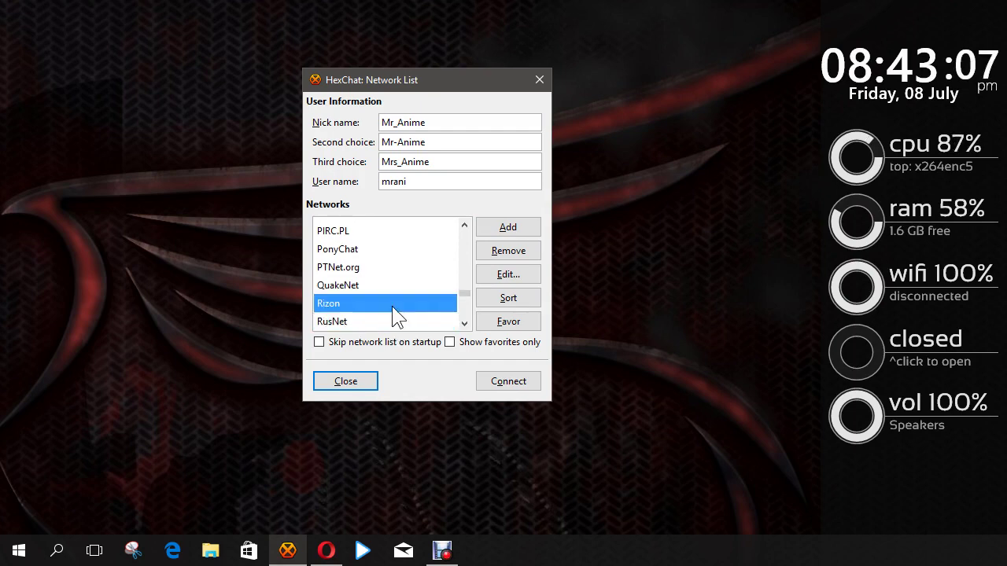
{"action": "left_click", "coordinate": [508, 275]}
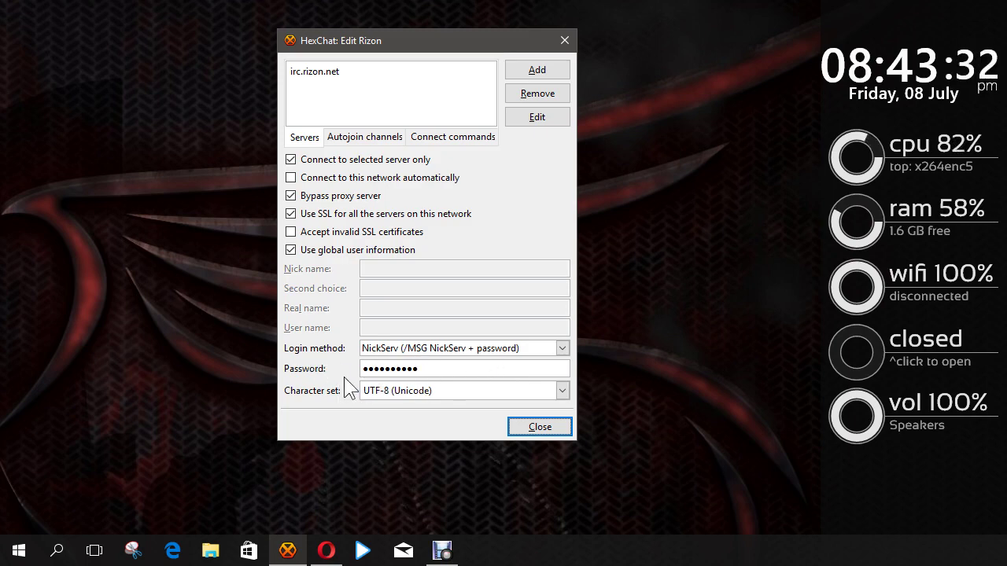
Step: Close the Edit Rizon dialog and reselect Rizon in the Networks list, cancelling an accidental rename
{"action": "left_click", "coordinate": [539, 429]}
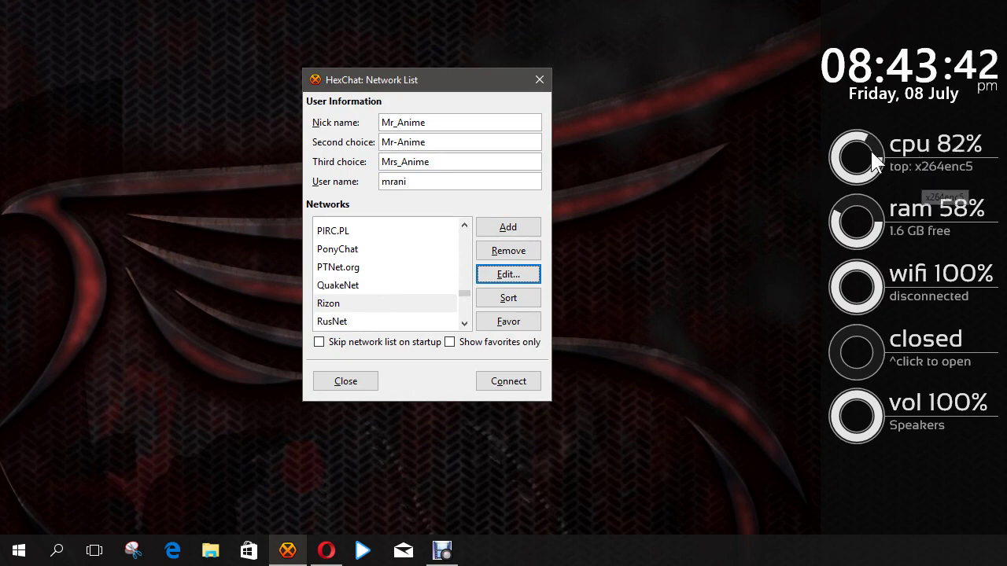
{"action": "left_click", "coordinate": [337, 307]}
{"action": "left_click", "coordinate": [393, 284]}
{"action": "left_click", "coordinate": [358, 305]}
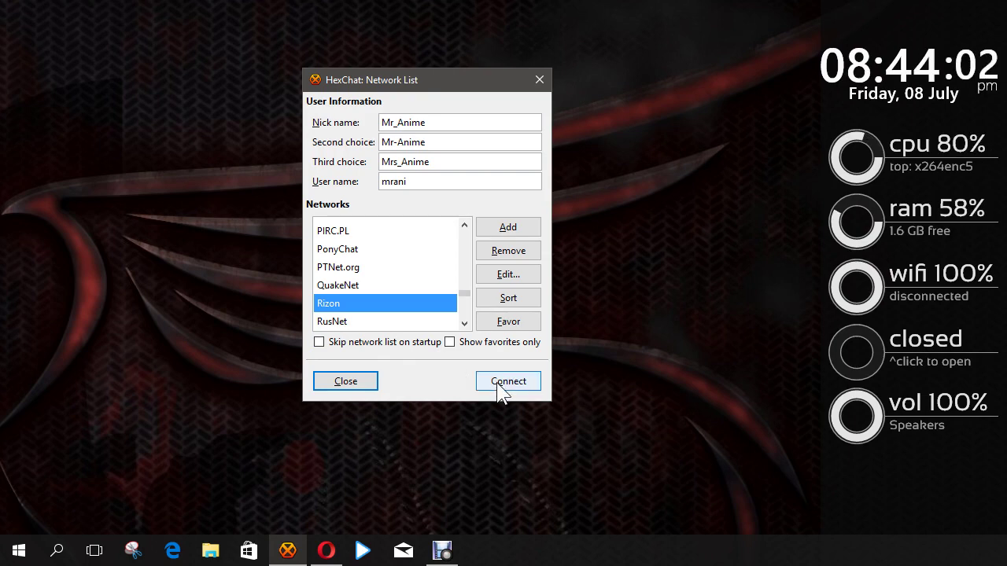
{"action": "left_click", "coordinate": [414, 285]}
Step: Connect to the Rizon network and switch to the #anime-crack channel
{"action": "left_click", "coordinate": [416, 305]}
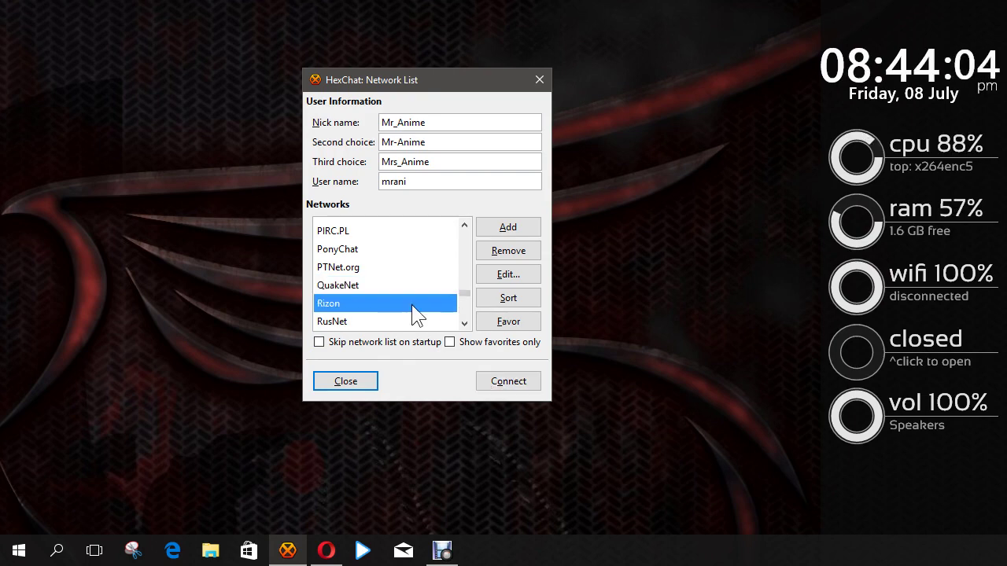
{"action": "left_click", "coordinate": [508, 381]}
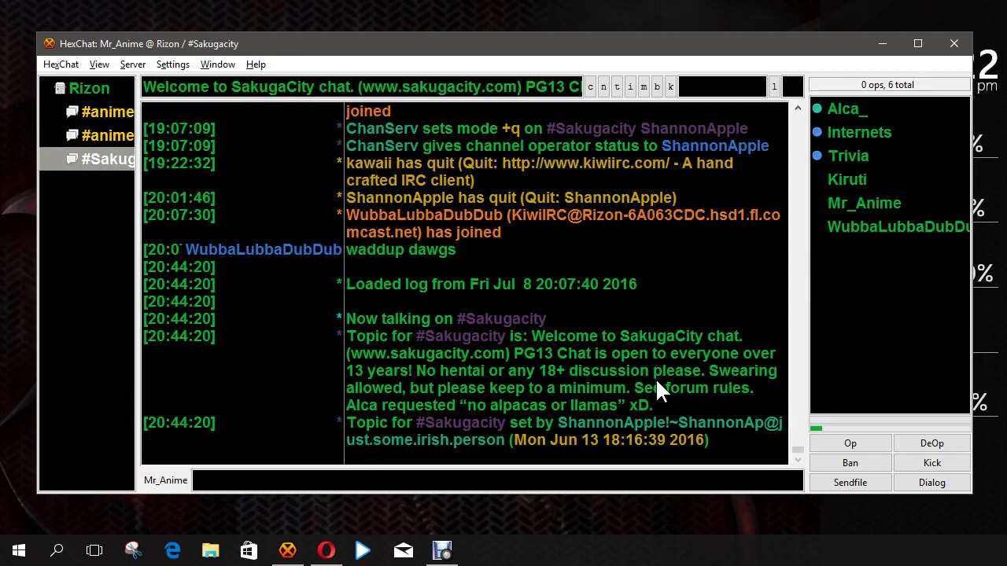
{"action": "left_click", "coordinate": [113, 113]}
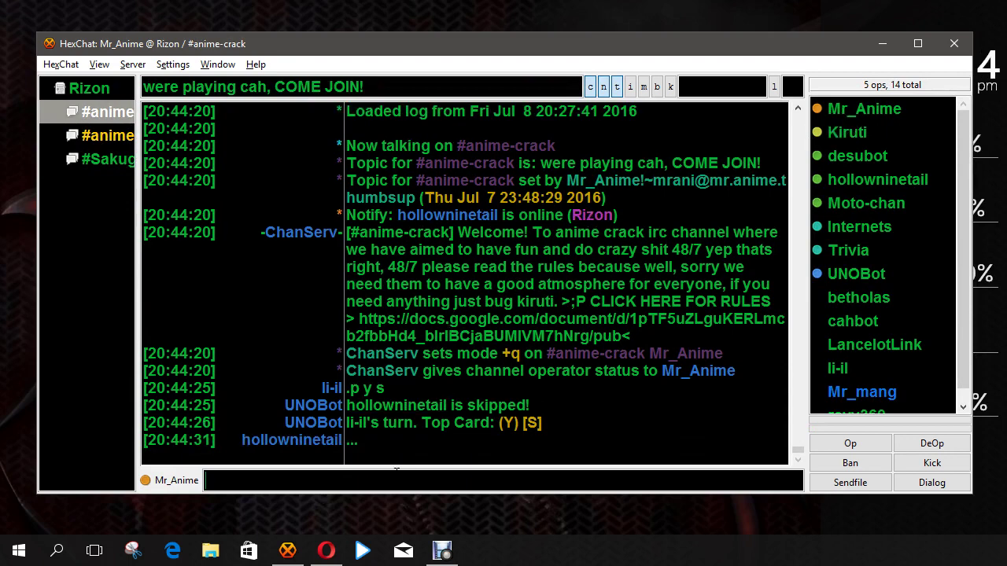
Step: Send 'say hi YouTube guys' in #anime-crack, correcting YouTube's capitalisation first
{"action": "type", "text": "say"}
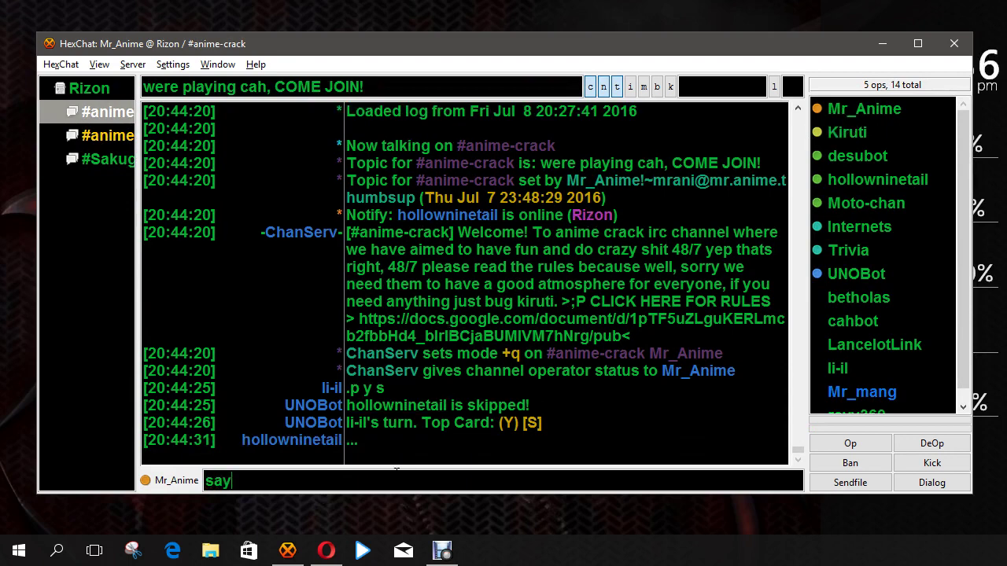
{"action": "type", "text": " hi you"}
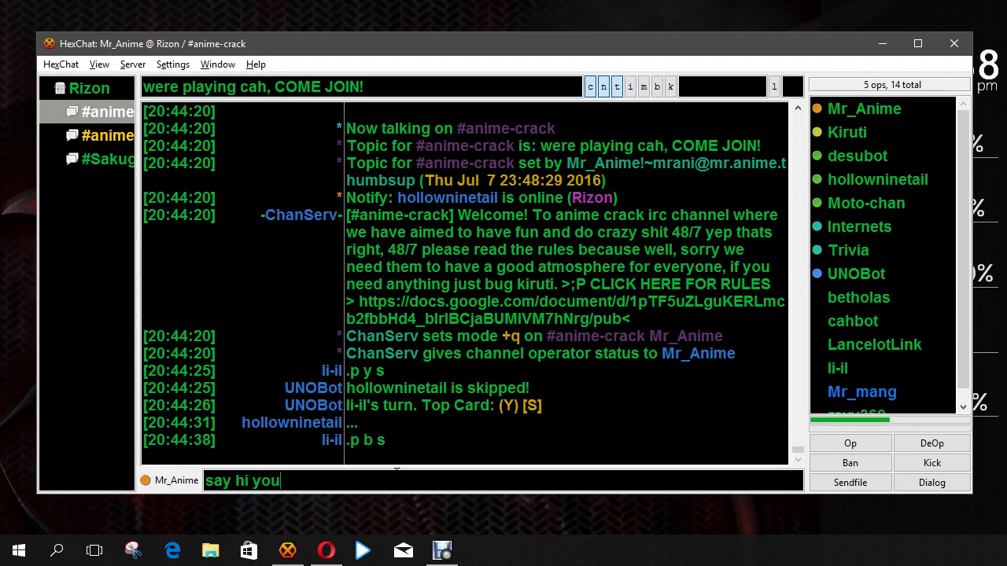
{"action": "type", "text": "tube guys"}
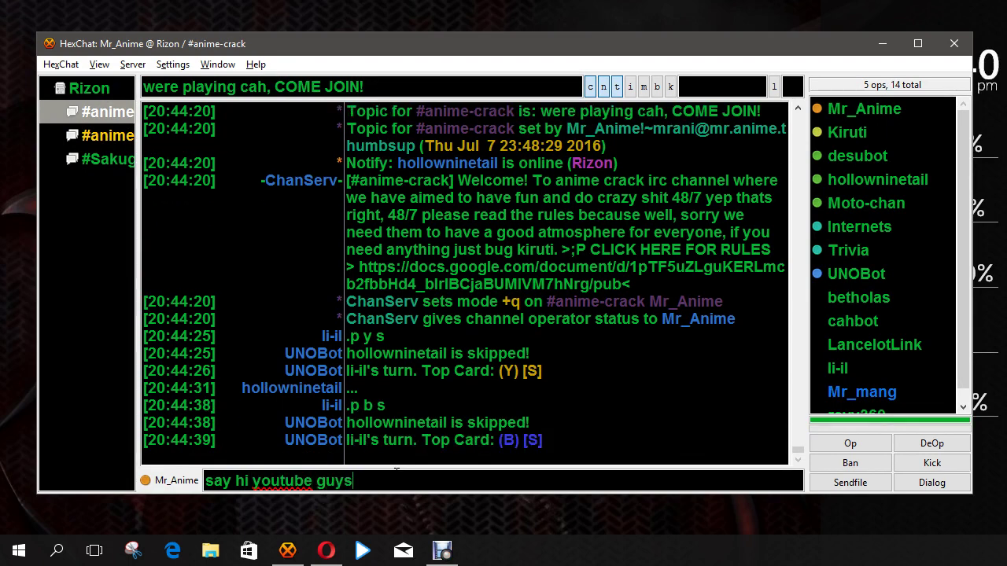
{"action": "key", "text": "Left"}
{"action": "key", "text": "Left"}
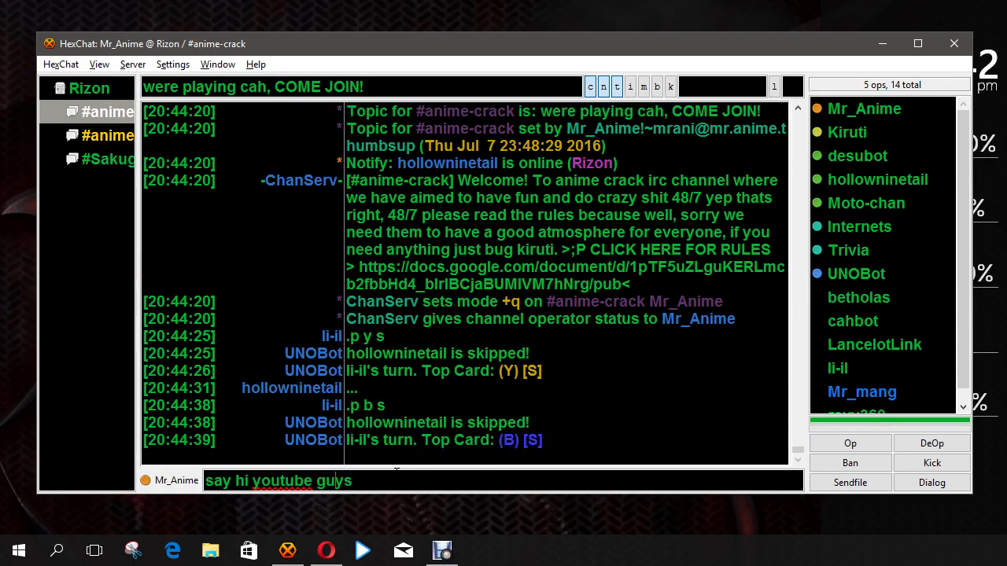
{"action": "key", "text": "BackSpace"}
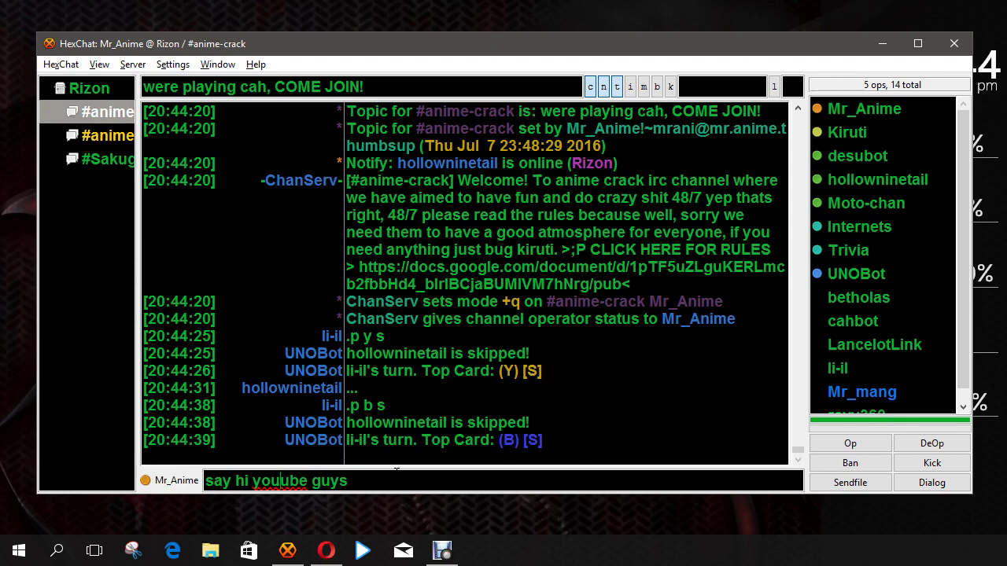
{"action": "type", "text": "T"}
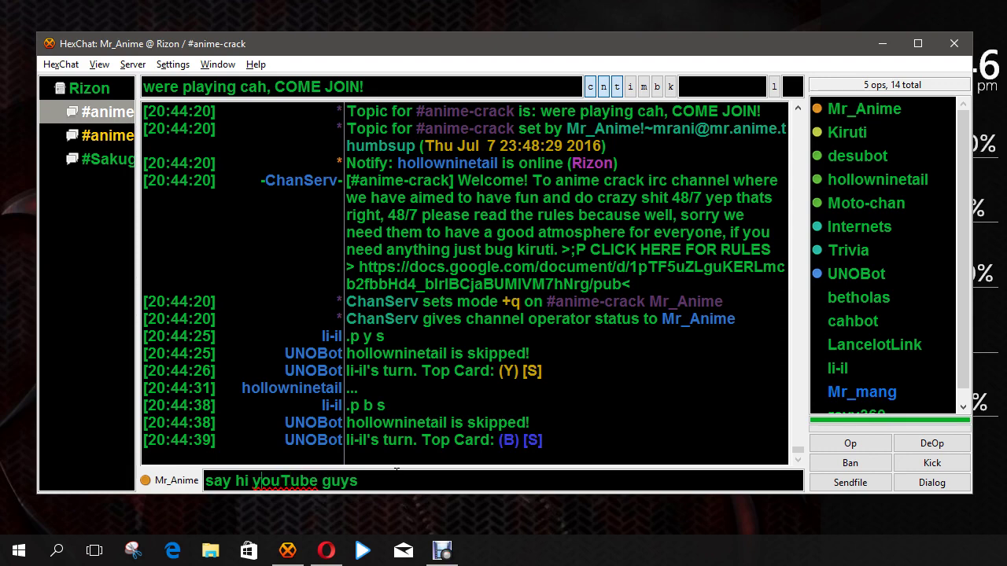
{"action": "key", "text": "BackSpace"}
{"action": "key", "text": "BackSpace"}
{"action": "key", "text": "BackSpace"}
{"action": "key", "text": "BackSpace"}
{"action": "key", "text": "BackSpace"}
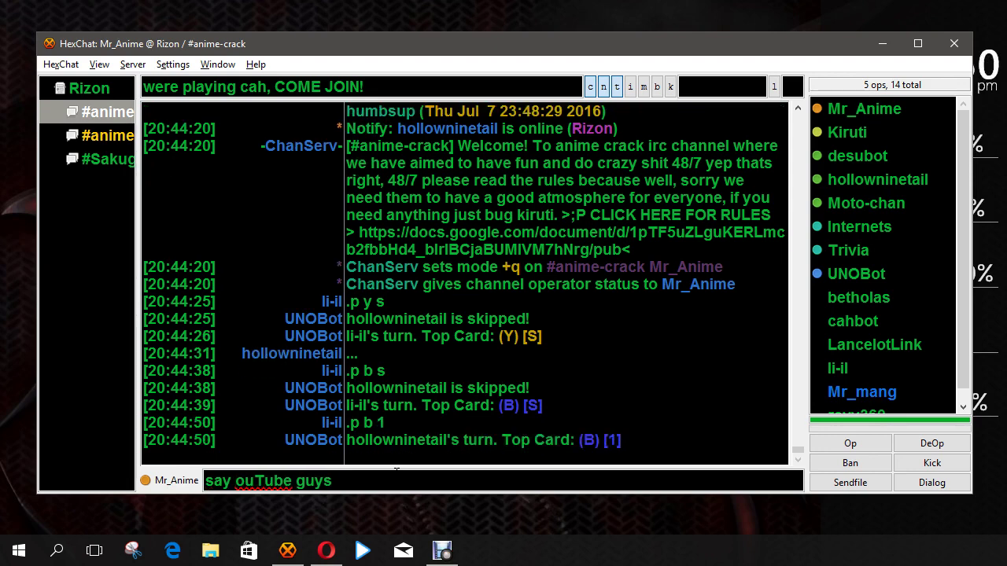
{"action": "type", "text": "hi "}
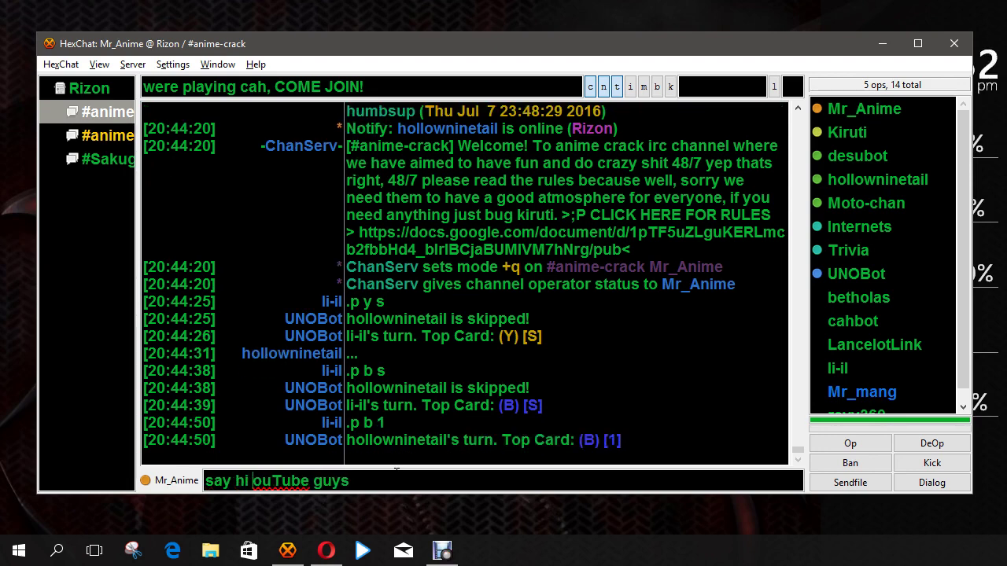
{"action": "type", "text": "Y"}
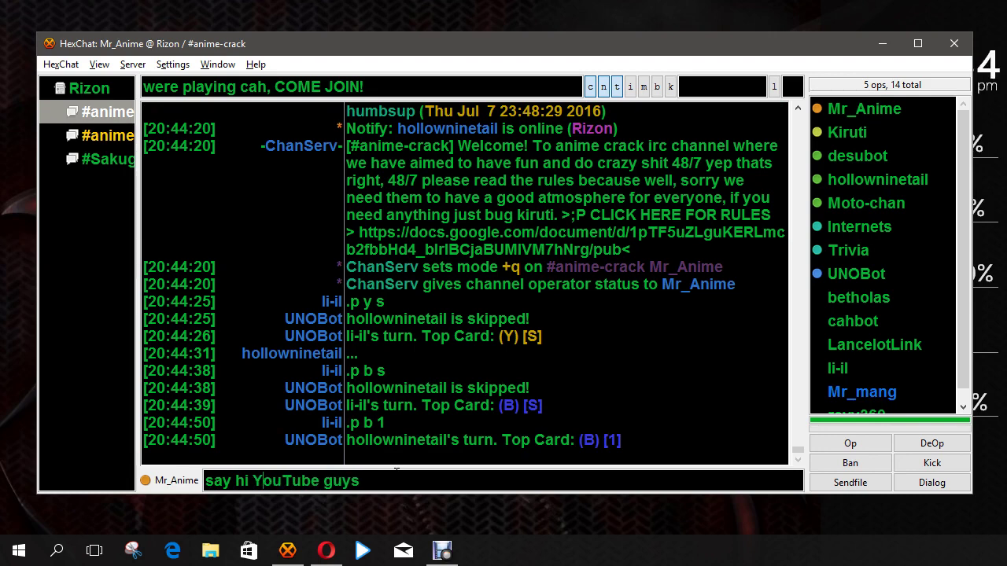
{"action": "key", "text": "Return"}
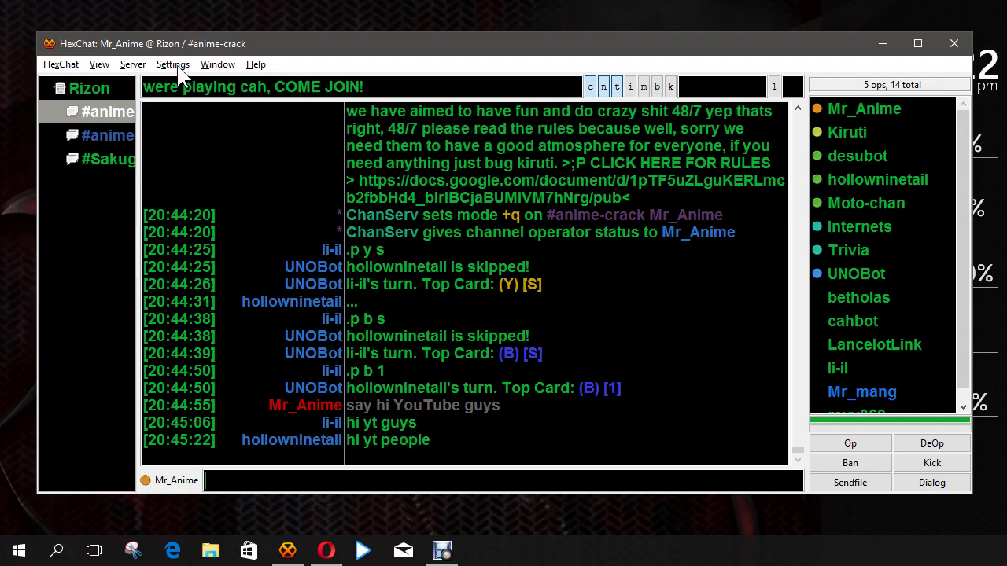
Step: Check the View menu without changes, then drag the divider to widen the chat pane
{"action": "left_click", "coordinate": [100, 66]}
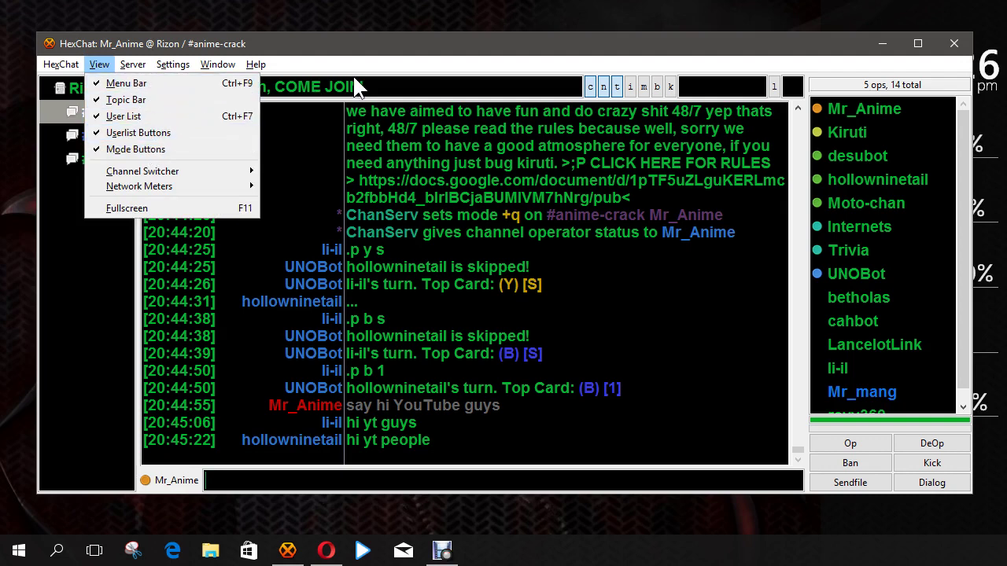
{"action": "left_click", "coordinate": [440, 54]}
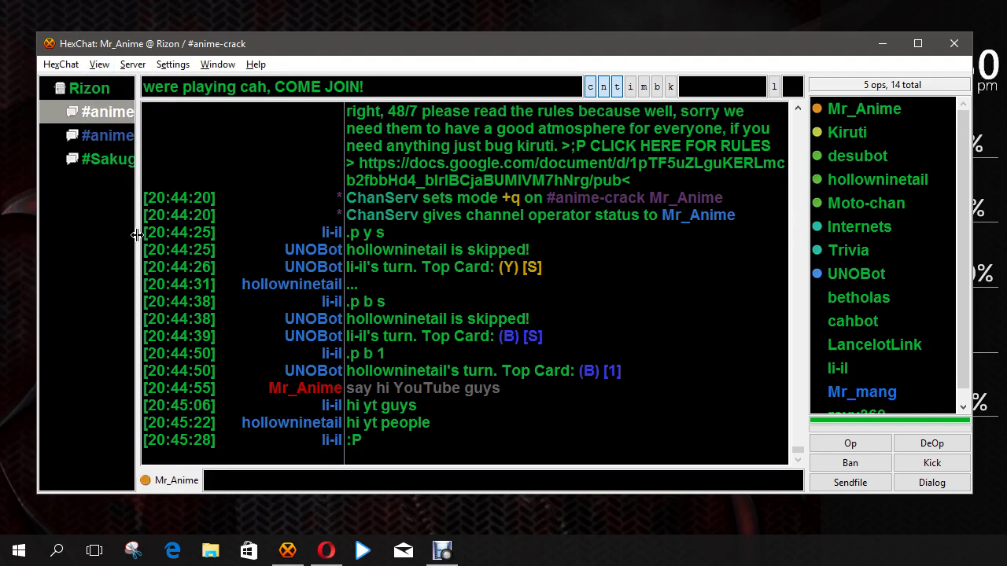
{"action": "mouse_move", "coordinate": [138, 236]}
{"action": "left_mouse_down"}
{"action": "mouse_move", "coordinate": [162, 232]}
{"action": "mouse_move", "coordinate": [128, 228]}
{"action": "left_mouse_up"}
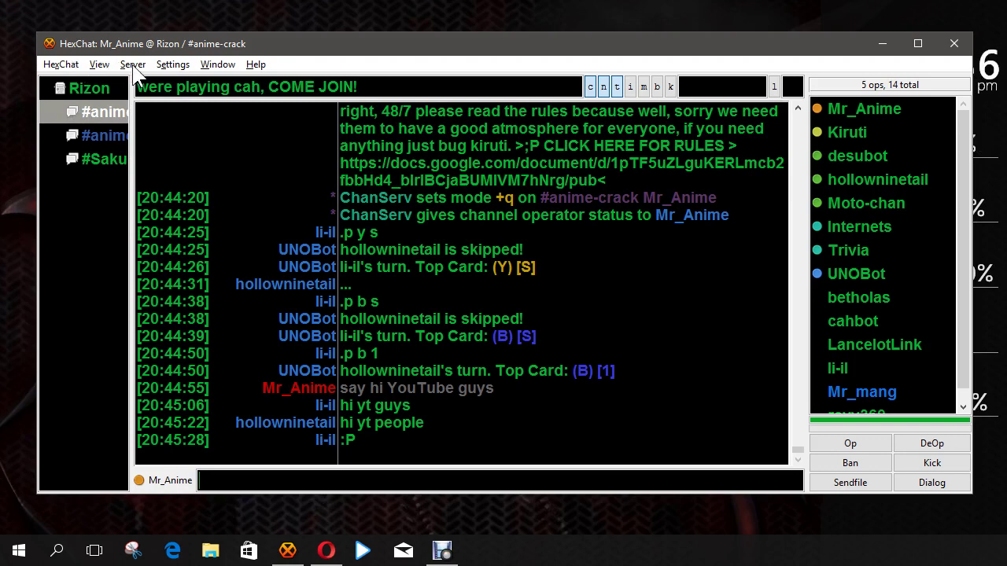
Step: Open Settings > Preferences on the Interface Colors page
{"action": "left_click", "coordinate": [170, 64]}
{"action": "left_click", "coordinate": [177, 74]}
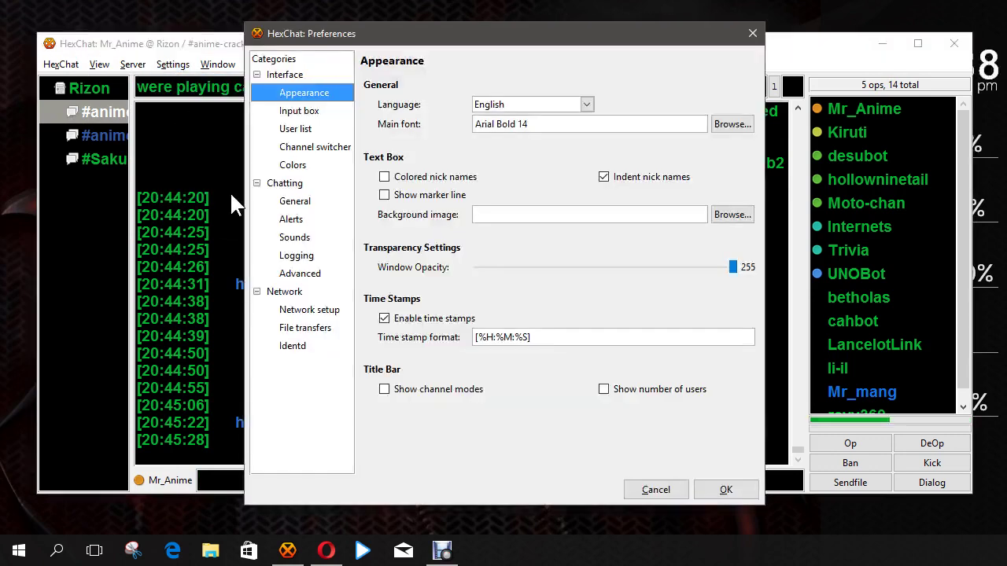
{"action": "left_click", "coordinate": [307, 166]}
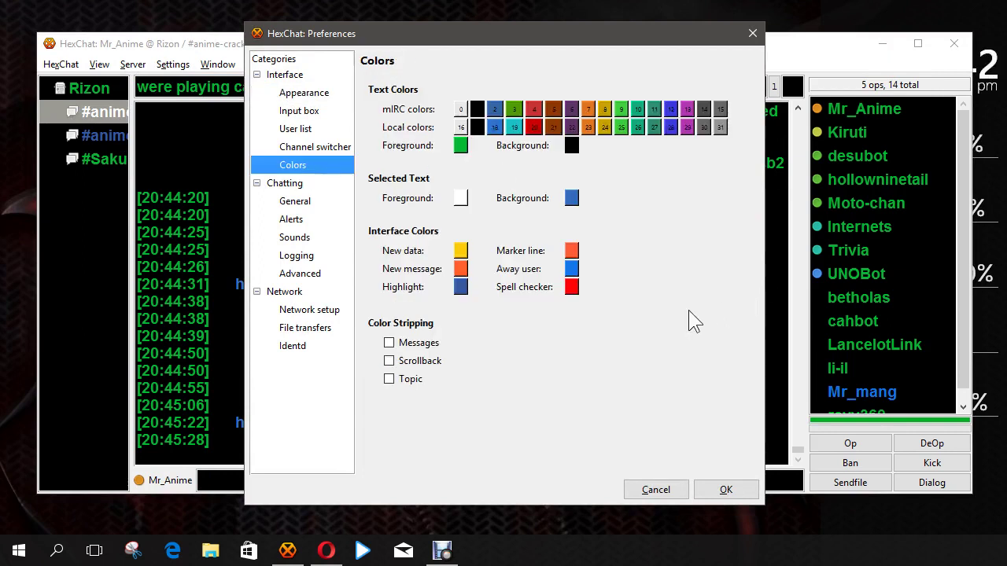